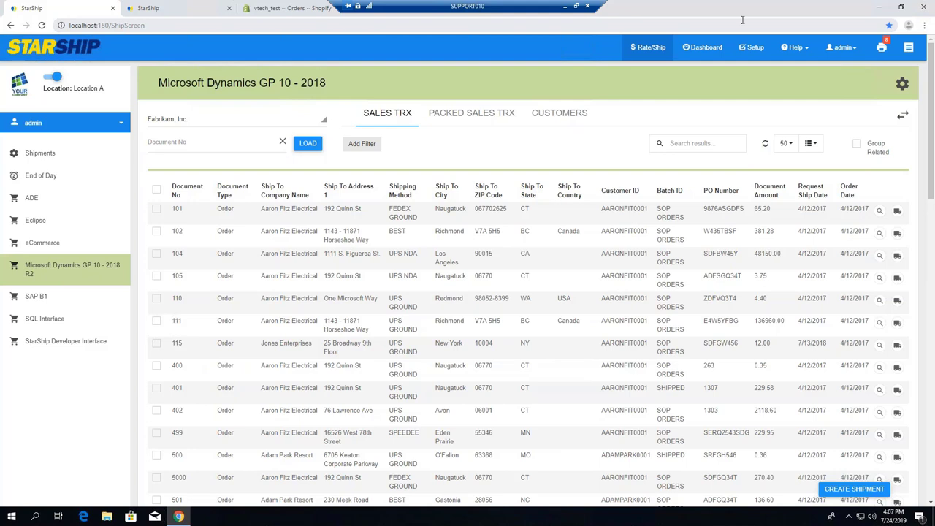
# Step: Create a shipment from the UPS Ground sales order bound for Avon, CT, accepting the validated recipient address
pyautogui.click(190, 146)
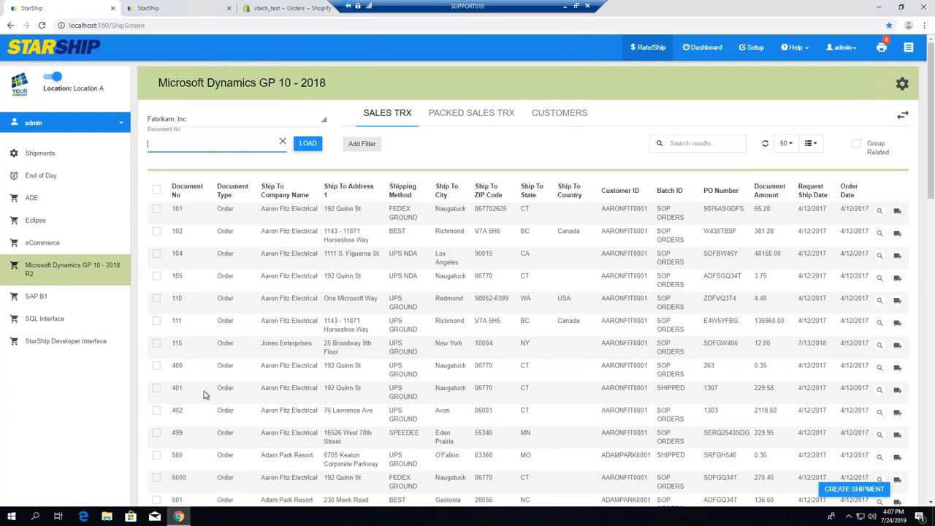
pyautogui.click(156, 411)
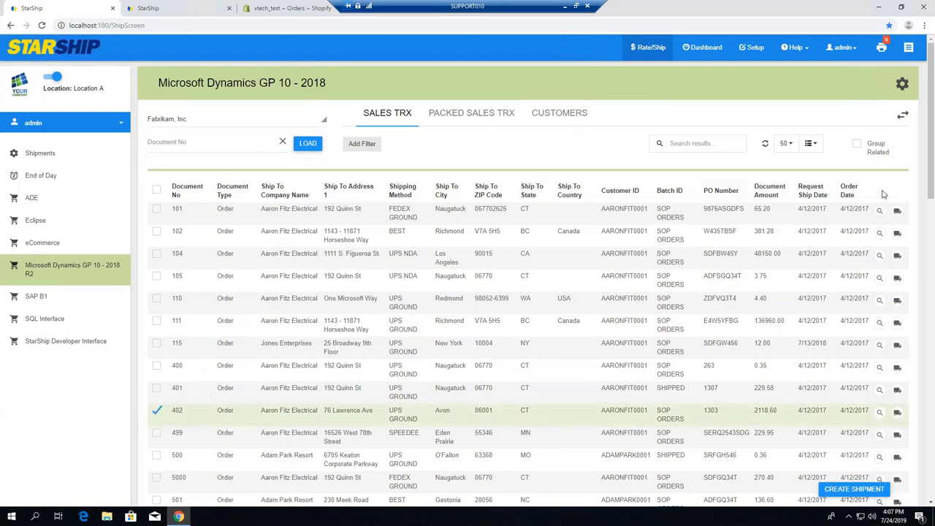
pyautogui.click(855, 490)
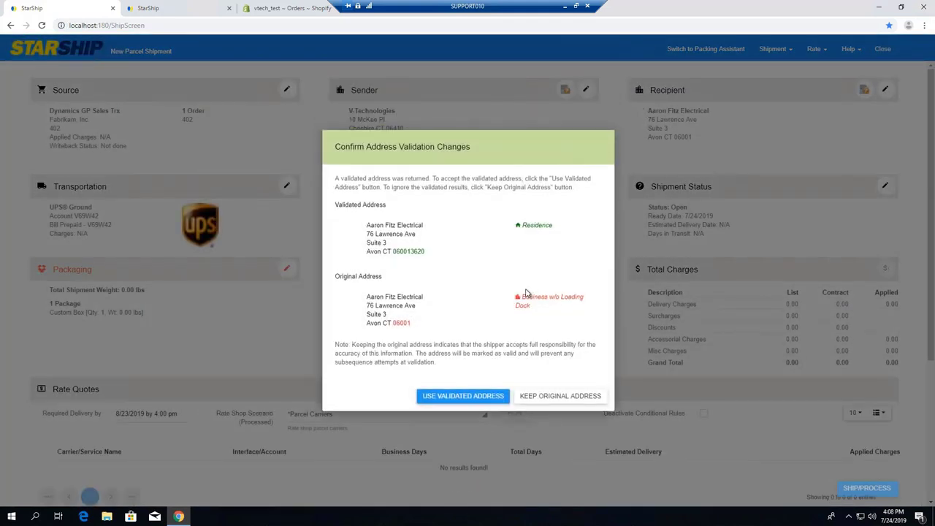
pyautogui.click(463, 396)
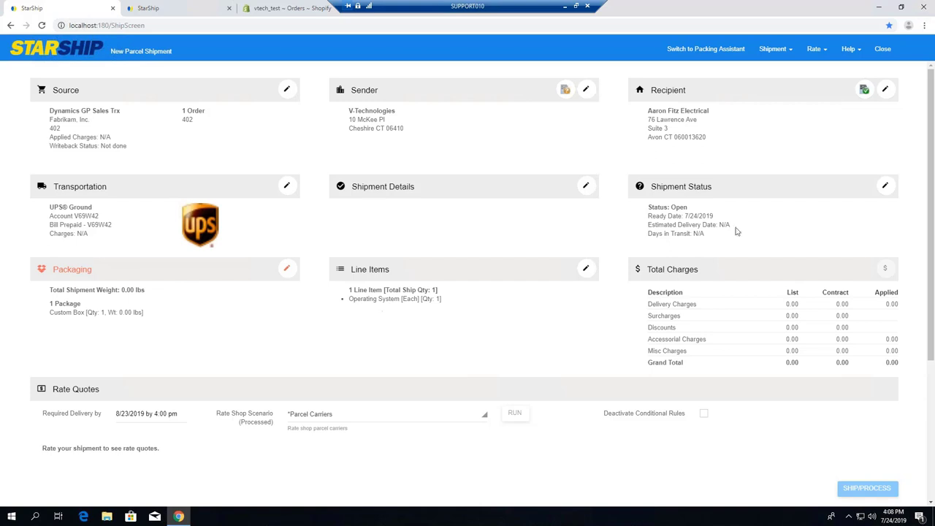
# Step: Review the shipment's source order with its available columns, and the line item details
pyautogui.moveTo(929, 139)
pyautogui.mouseDown()
pyautogui.moveTo(929, 223)
pyautogui.moveTo(930, 138)
pyautogui.mouseUp()
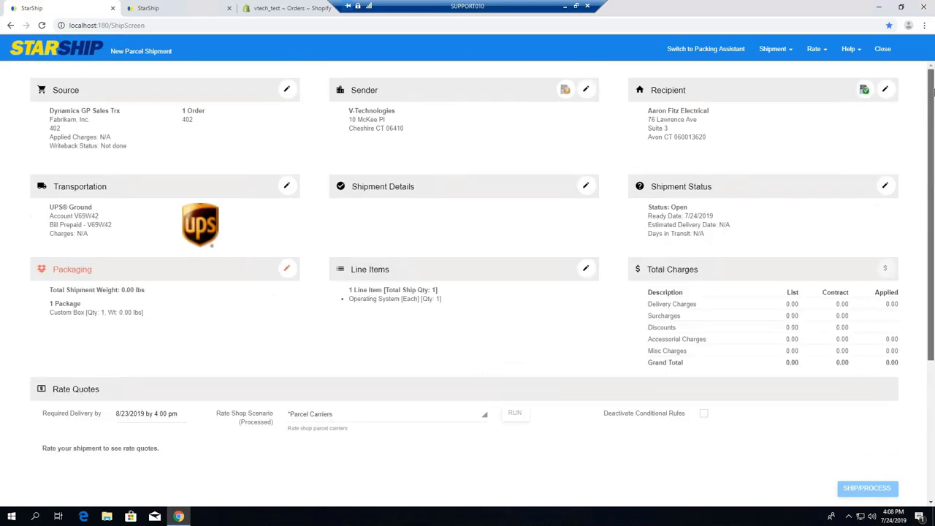
pyautogui.click(286, 89)
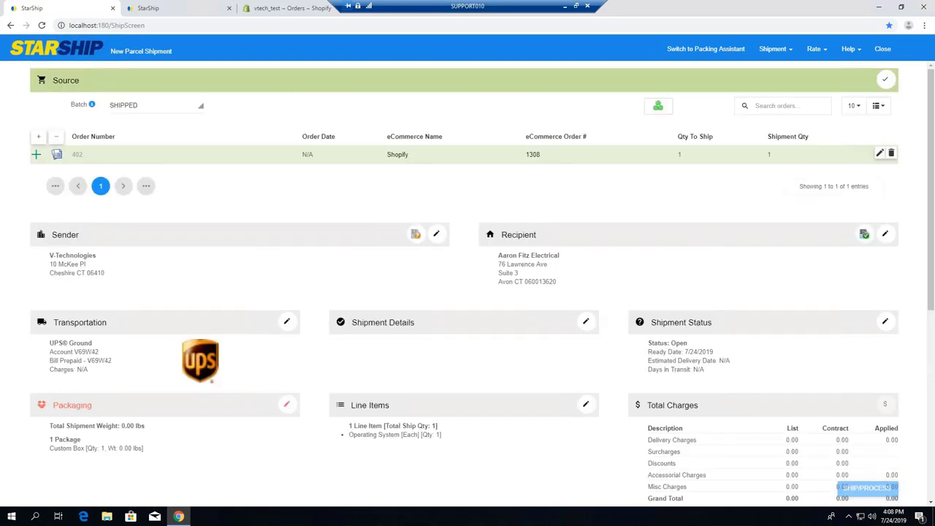
pyautogui.click(884, 109)
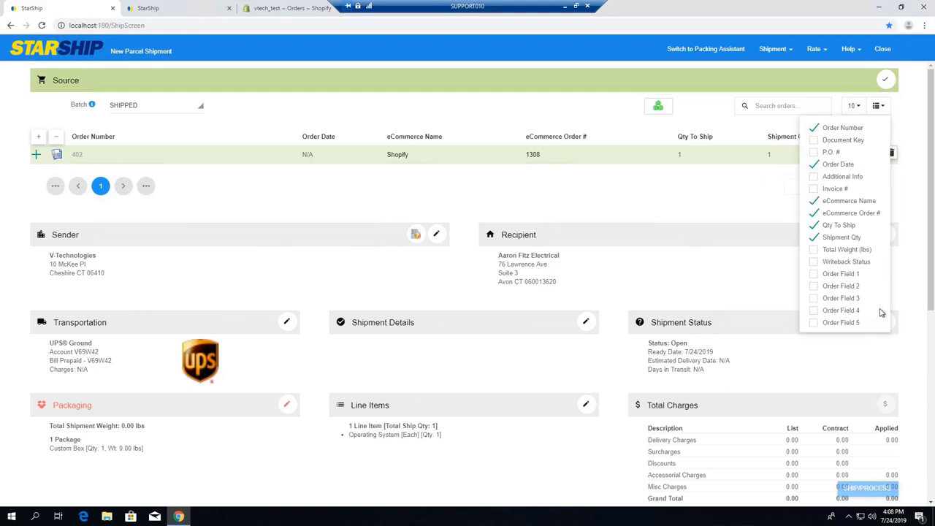
pyautogui.click(887, 108)
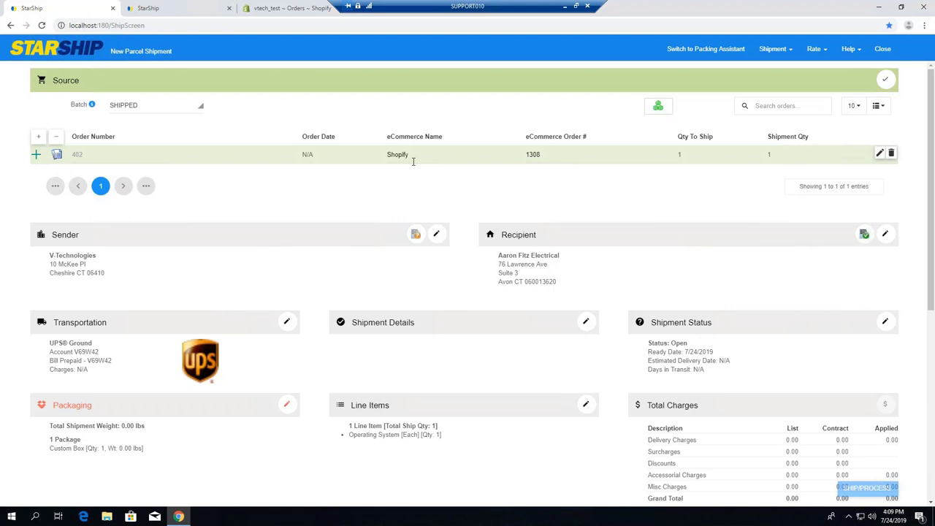
pyautogui.click(886, 81)
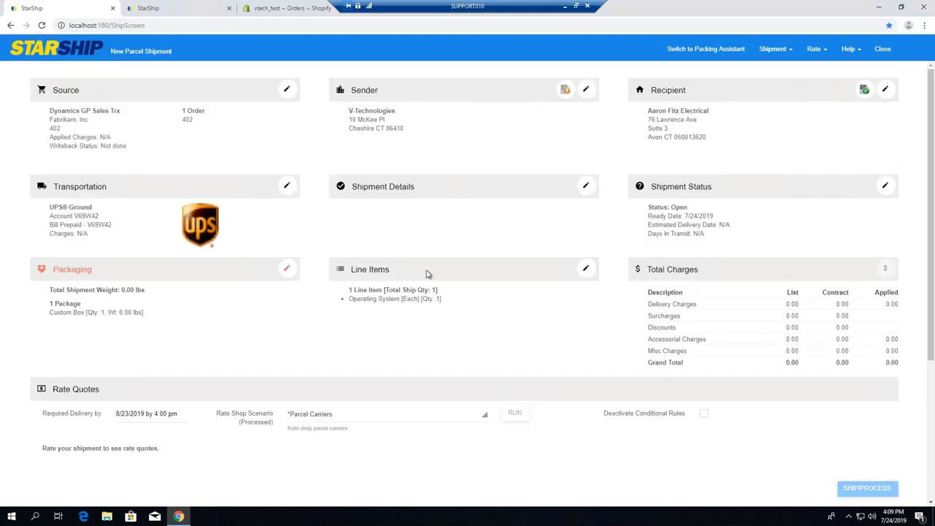
pyautogui.click(586, 272)
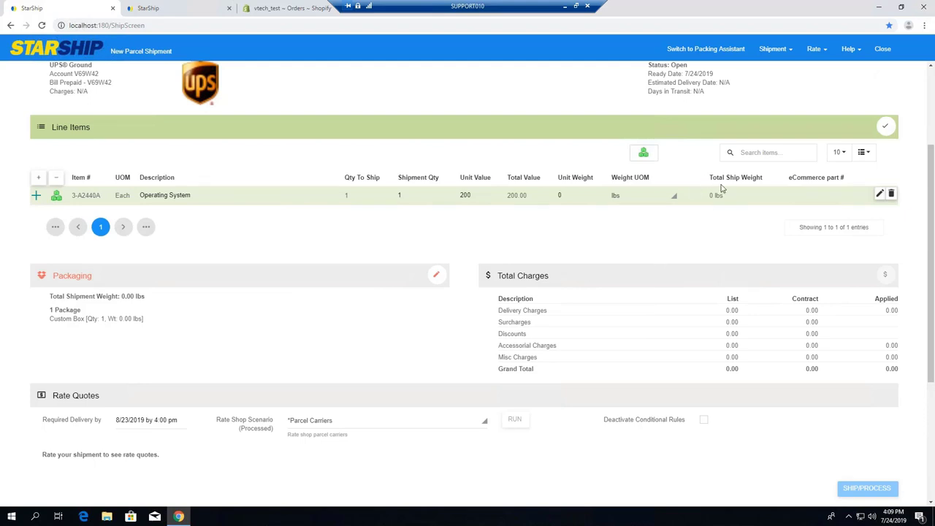
pyautogui.click(885, 126)
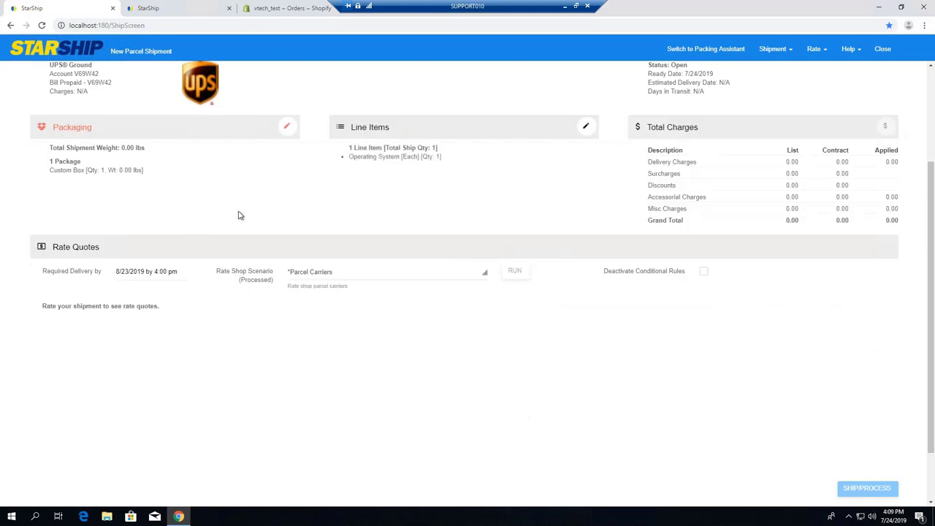
# Step: Set the actual weight of the custom package to 5 lbs
pyautogui.click(287, 127)
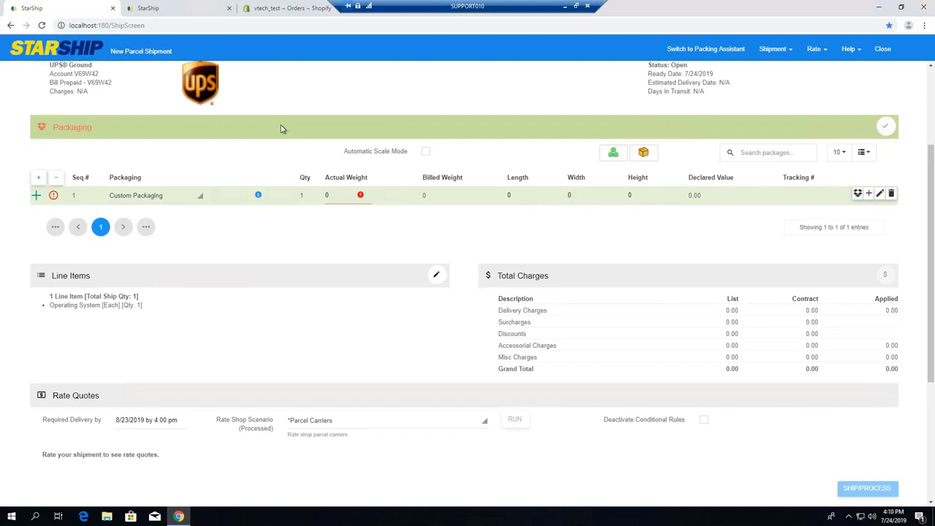
pyautogui.click(331, 196)
pyautogui.write('5')
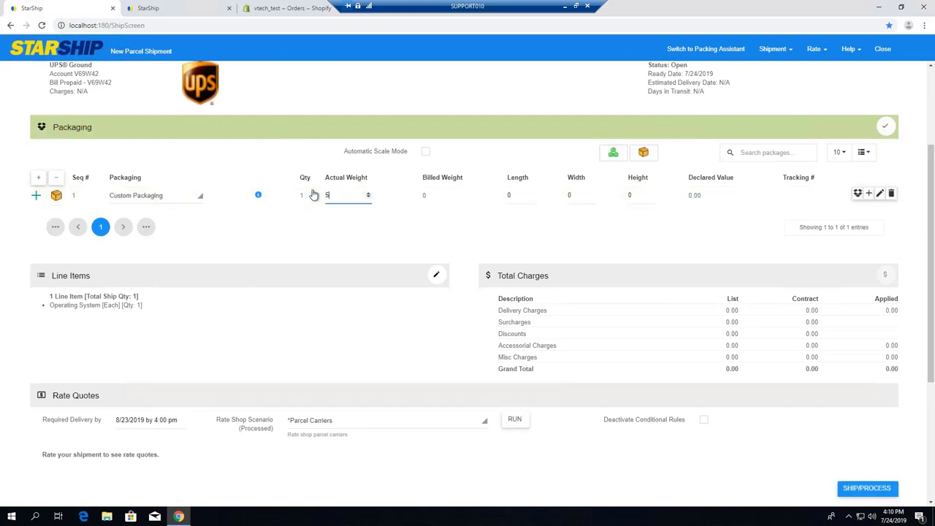
pyautogui.press('Tab')
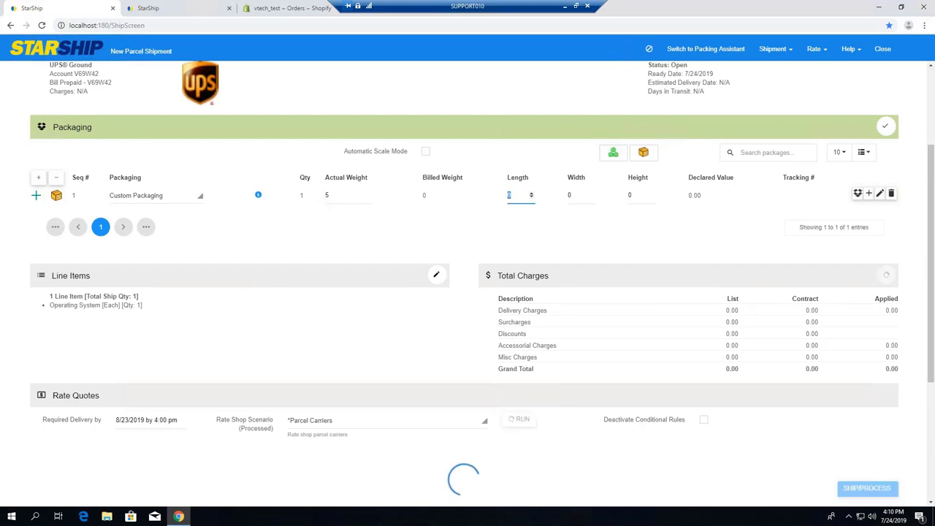
# Step: Examine the packed contents in the Packing Assistant, expanding the custom package down to the order level
pyautogui.click(706, 51)
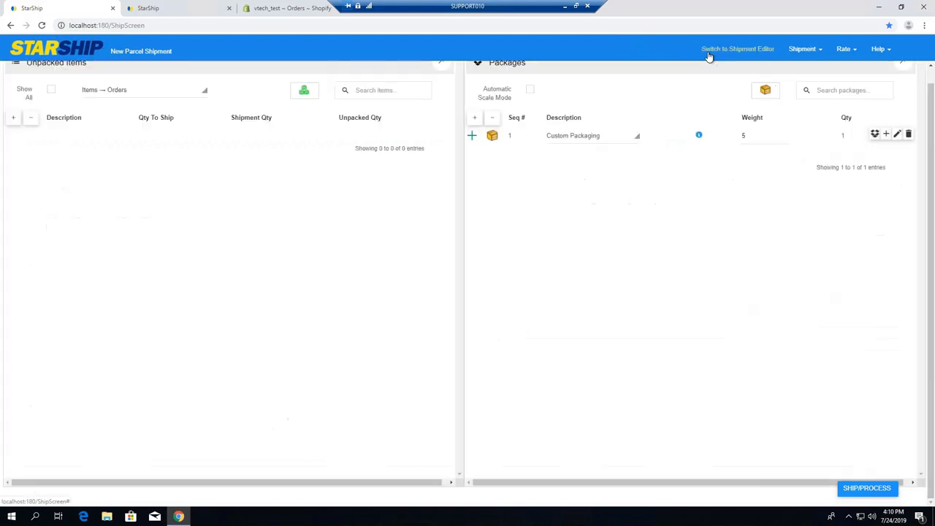
pyautogui.click(472, 136)
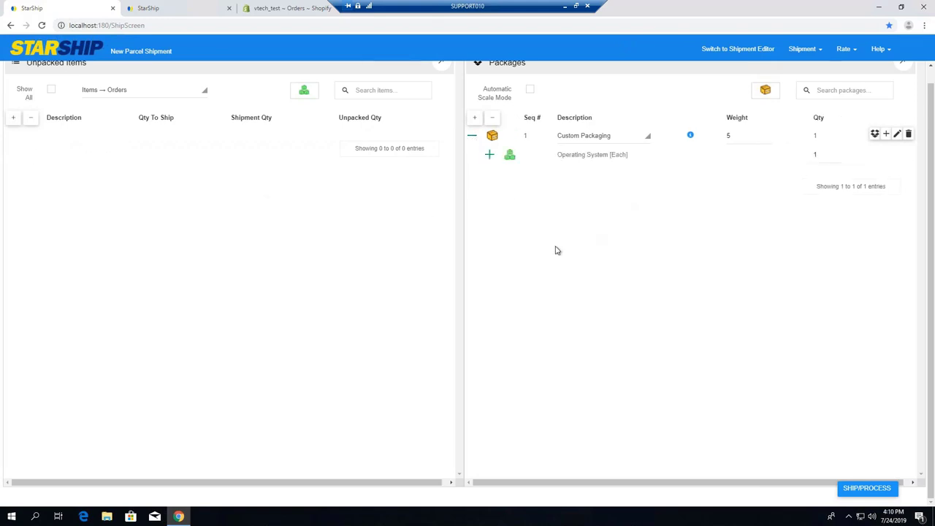
pyautogui.click(491, 156)
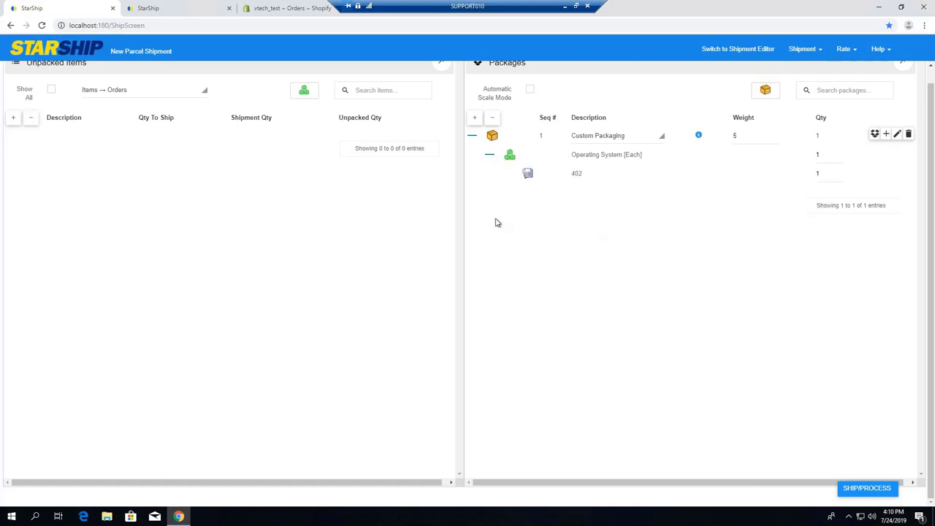
# Step: Return to the Shipment Editor and process the shipment with UPS Ground
pyautogui.click(731, 51)
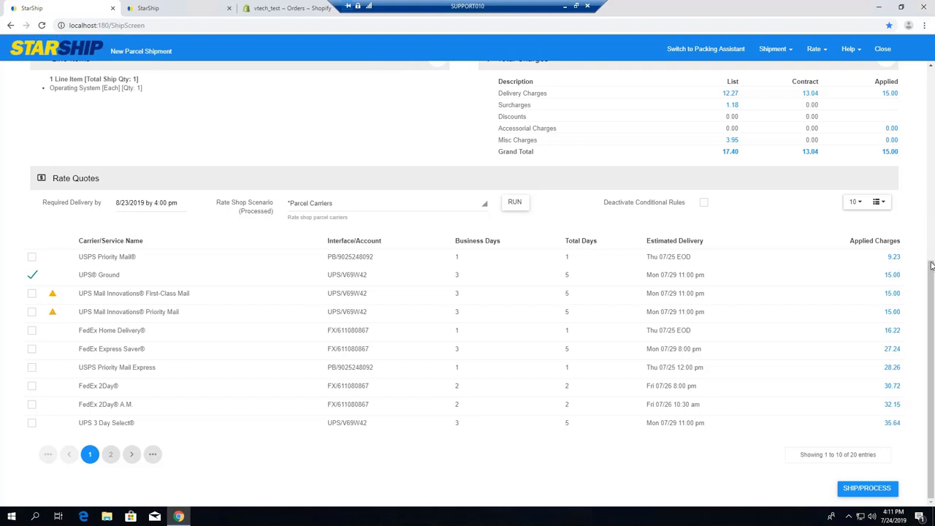
pyautogui.click(871, 494)
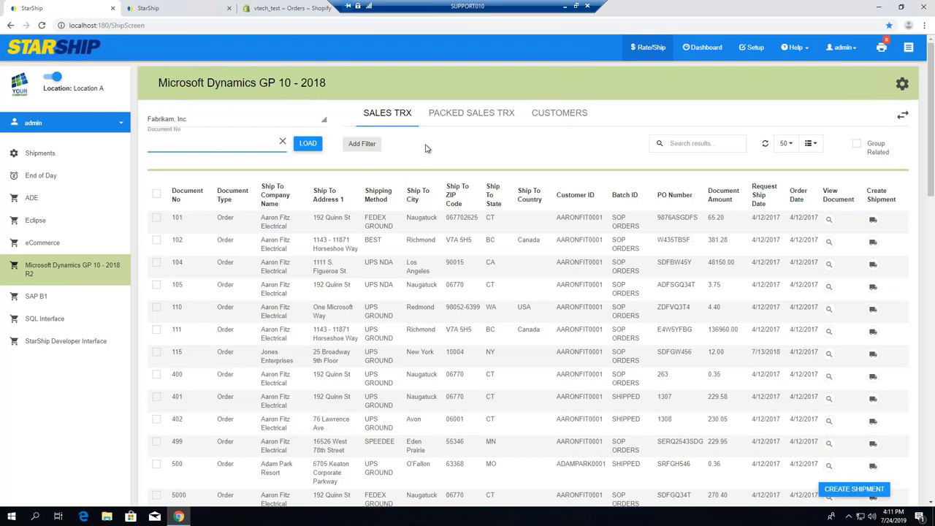
# Step: Switch to the Shopify orders list and open the newest order in a separate browser tab
pyautogui.click(273, 9)
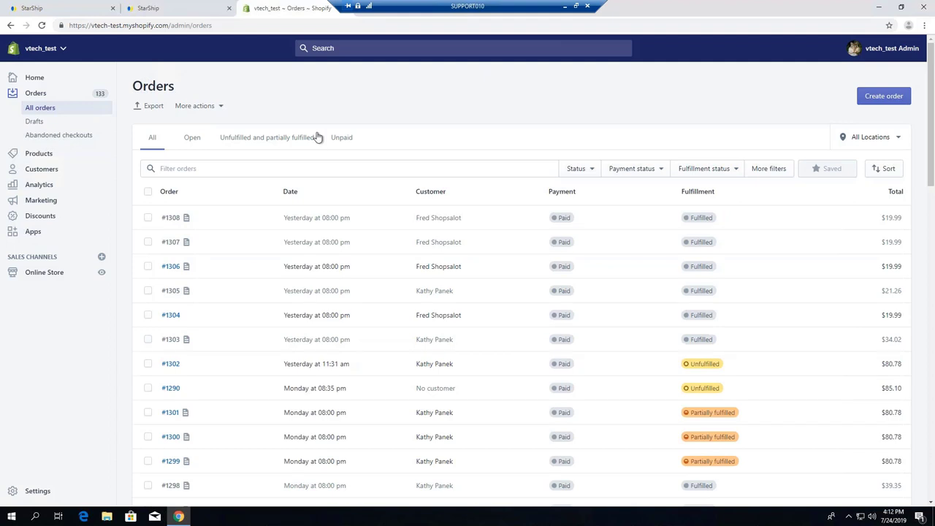
pyautogui.rightClick(172, 218)
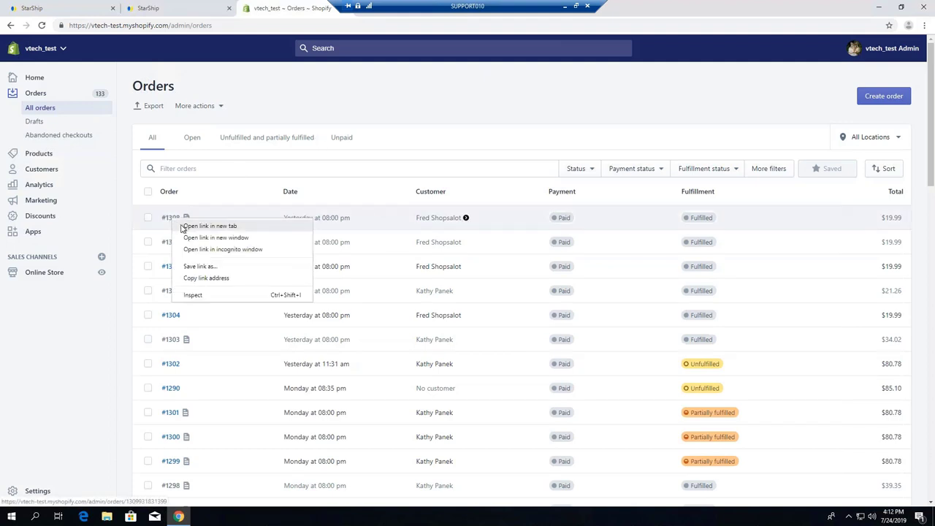
pyautogui.click(553, 125)
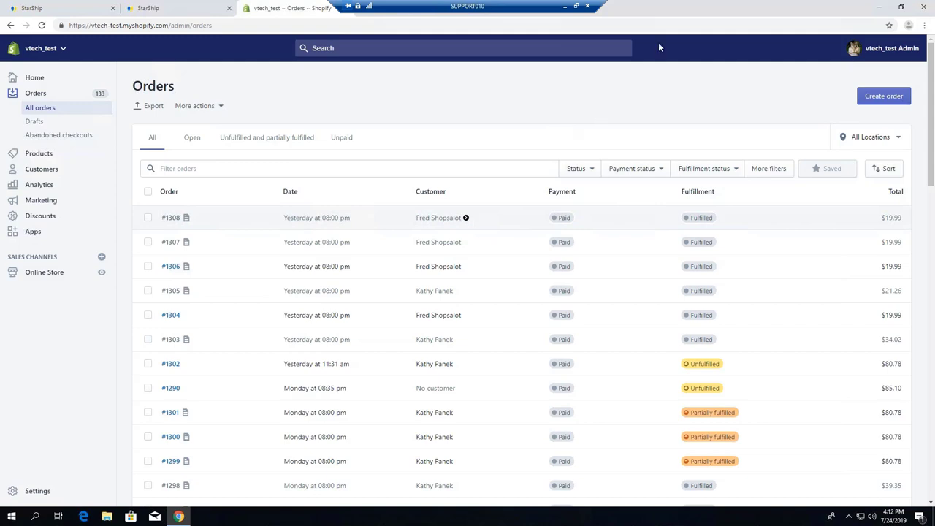
pyautogui.moveTo(675, 13); pyautogui.dragTo(494, 38)
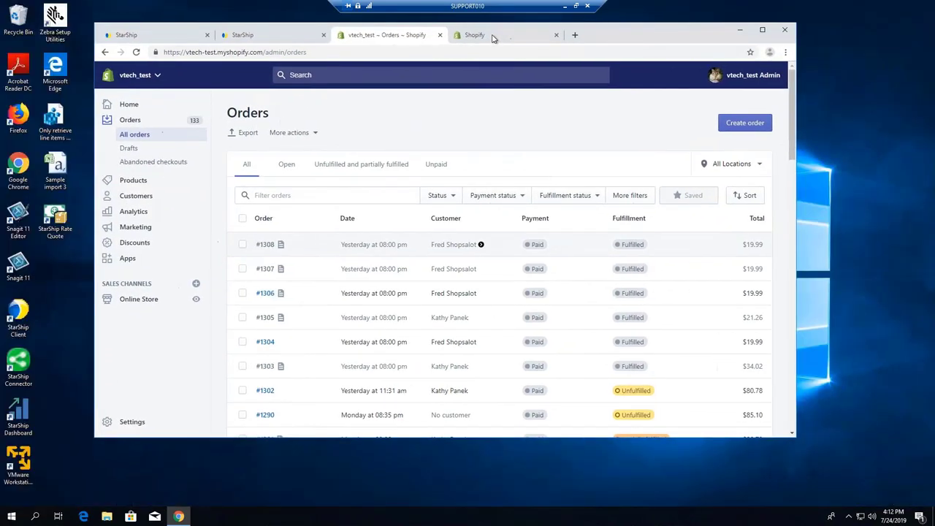
pyautogui.click(494, 38)
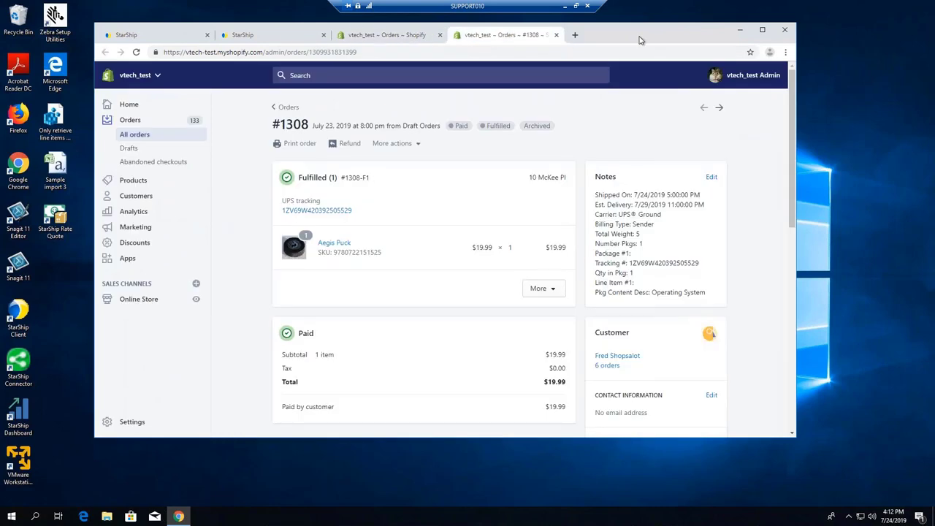
# Step: Examine the Shopify order's fulfillment tracking, shipping notes and timeline entries
pyautogui.moveTo(643, 36); pyautogui.dragTo(558, 50)
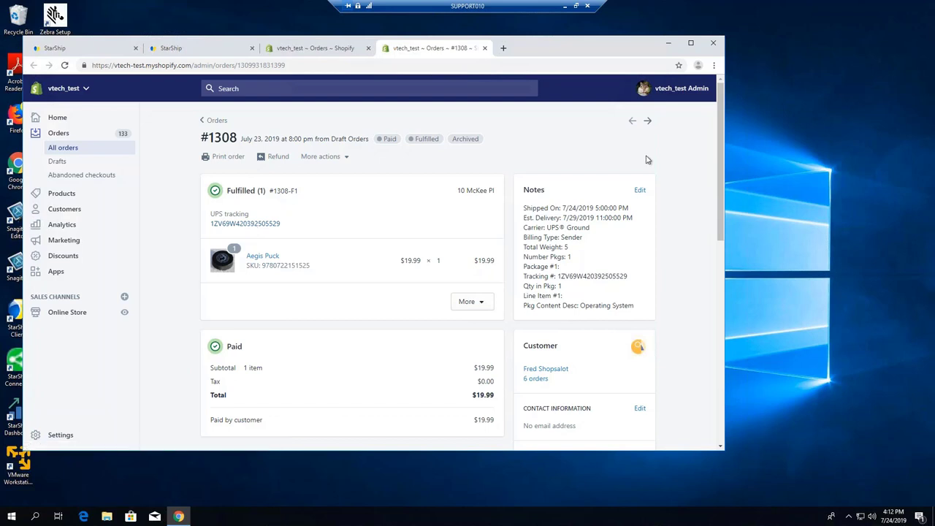
pyautogui.scroll(-1, 668, 170)
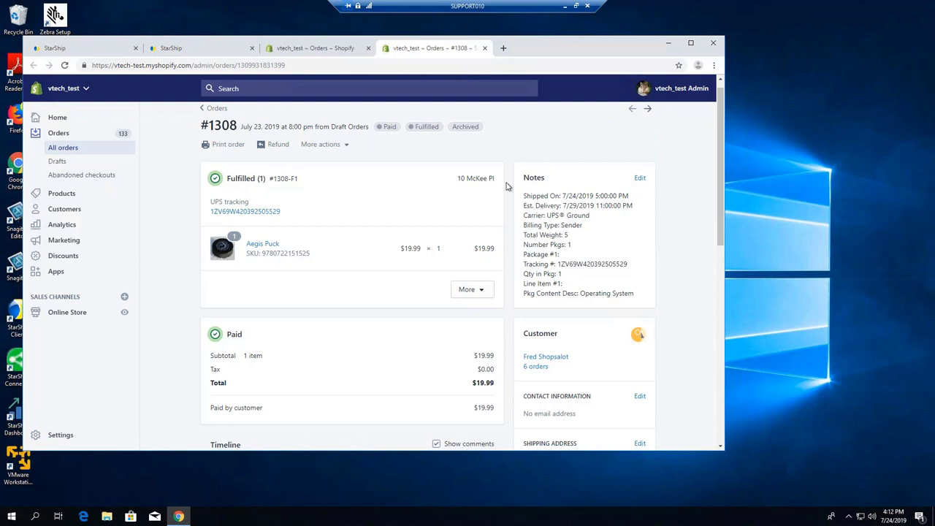
pyautogui.scroll(-2, 694, 213)
pyautogui.scroll(-5, 694, 215)
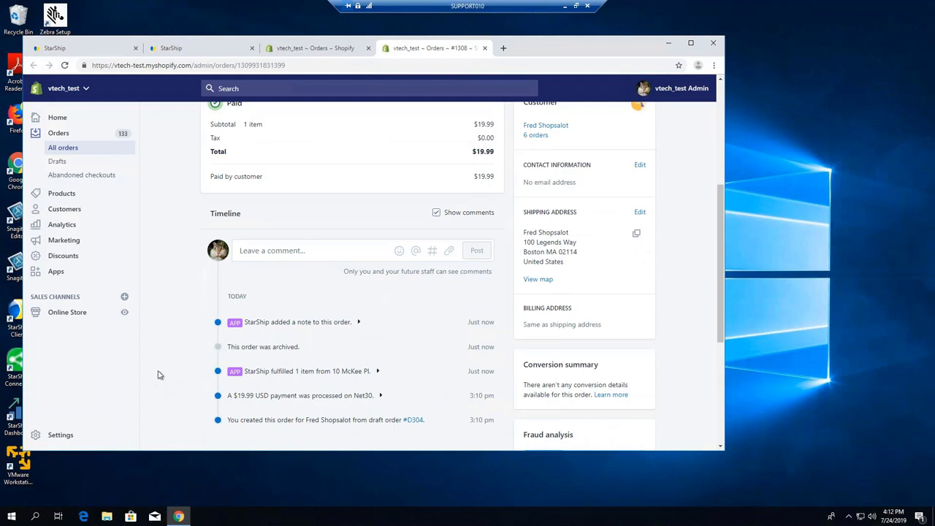
# Step: Switch to Dynamics GP and load the shipped order in Sales Transaction Entry by its document number
pyautogui.click(565, 7)
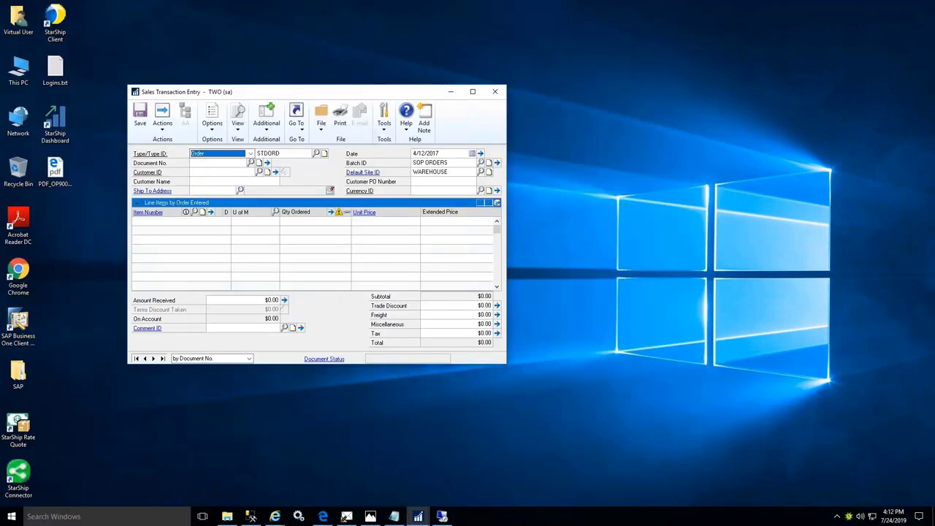
pyautogui.click(216, 163)
pyautogui.write('402')
pyautogui.press('Tab')
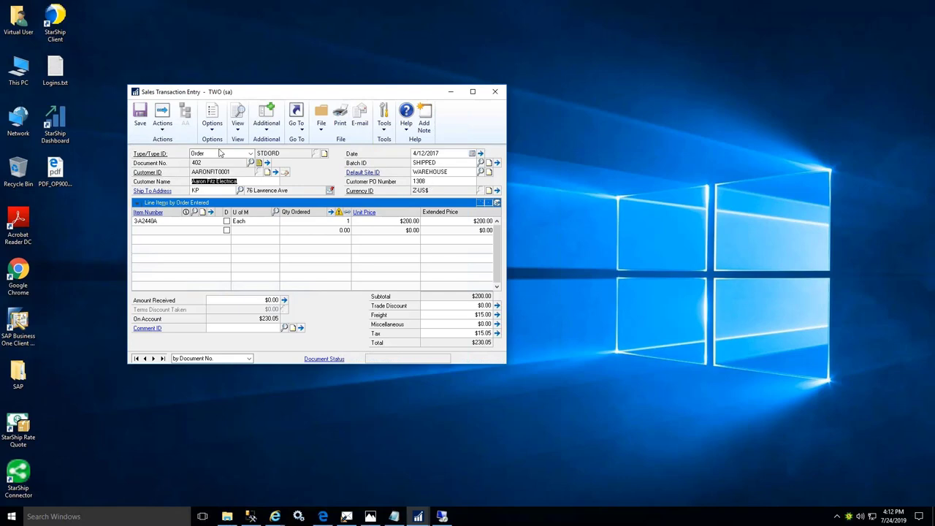
# Step: Check the order's user-defined fields for the tracking number, Priority and Ordered by values, and close them
pyautogui.click(297, 126)
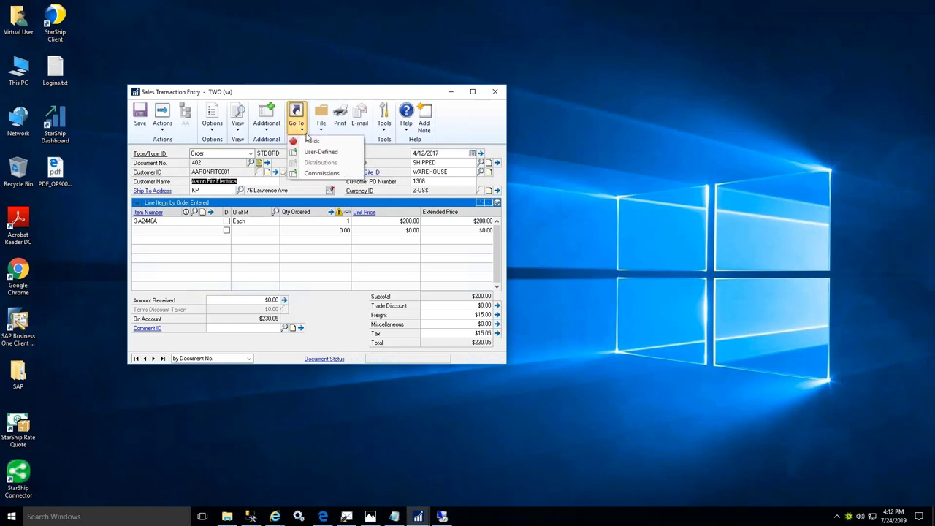
pyautogui.click(310, 151)
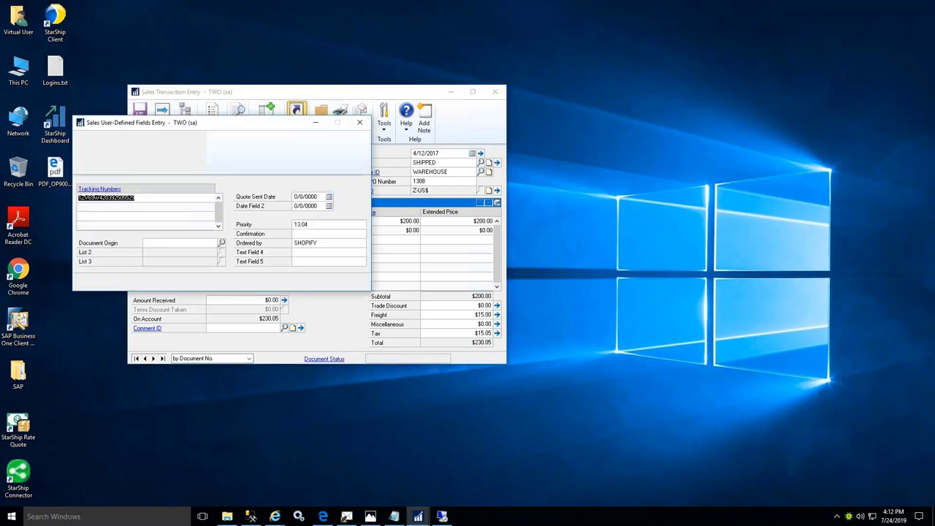
pyautogui.click(325, 243)
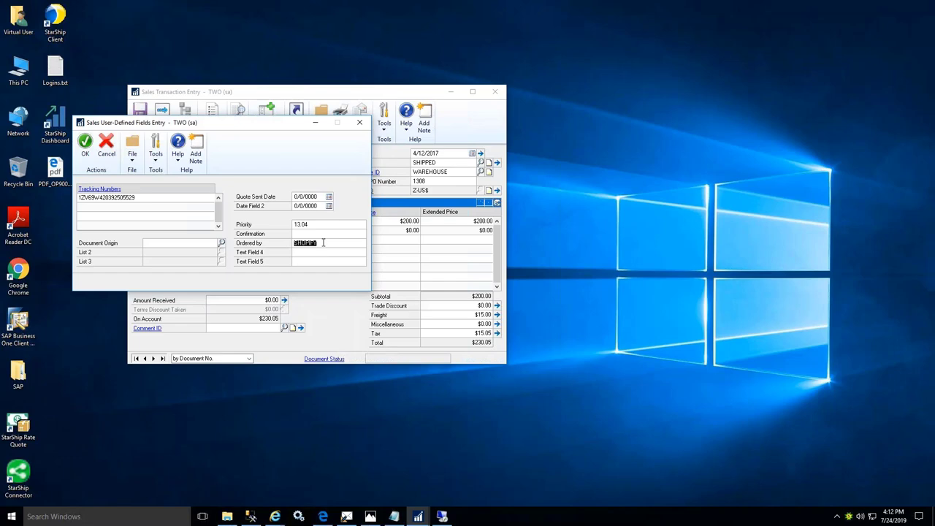
pyautogui.click(323, 242)
pyautogui.click(85, 146)
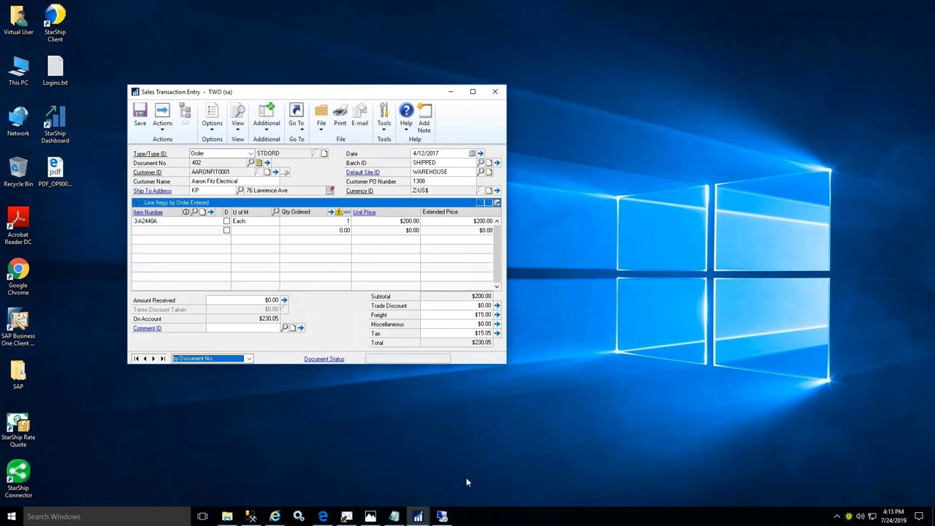
# Step: Switch back to the StarShip shipping screen in the remote session
pyautogui.click(442, 517)
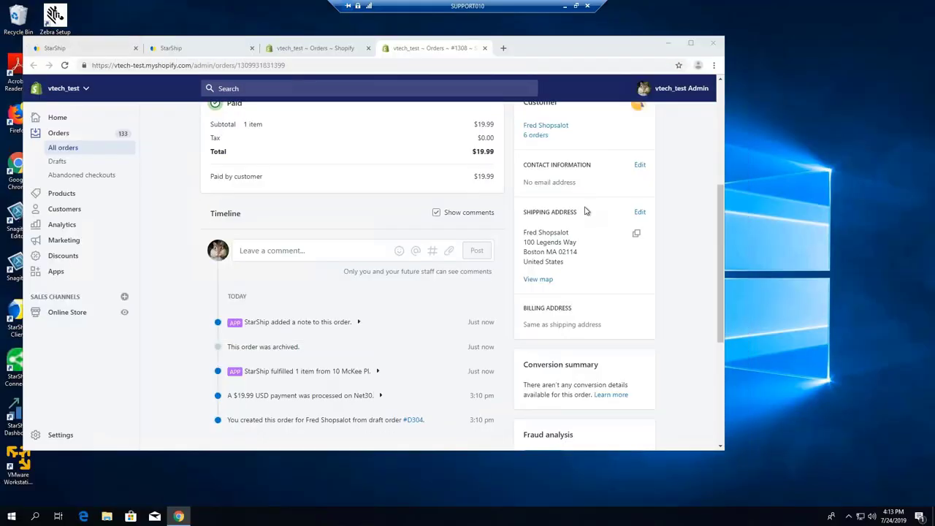
pyautogui.click(94, 53)
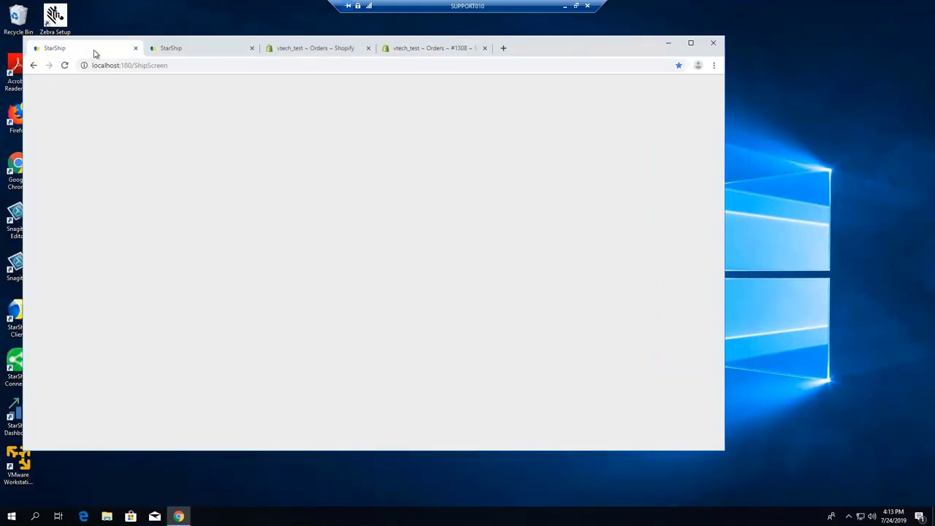
# Step: Open the Microsoft Dynamics GP source interface setup in a maximized window and check Fabrikam, Inc.'s Write back to eCommerce options
pyautogui.click(690, 42)
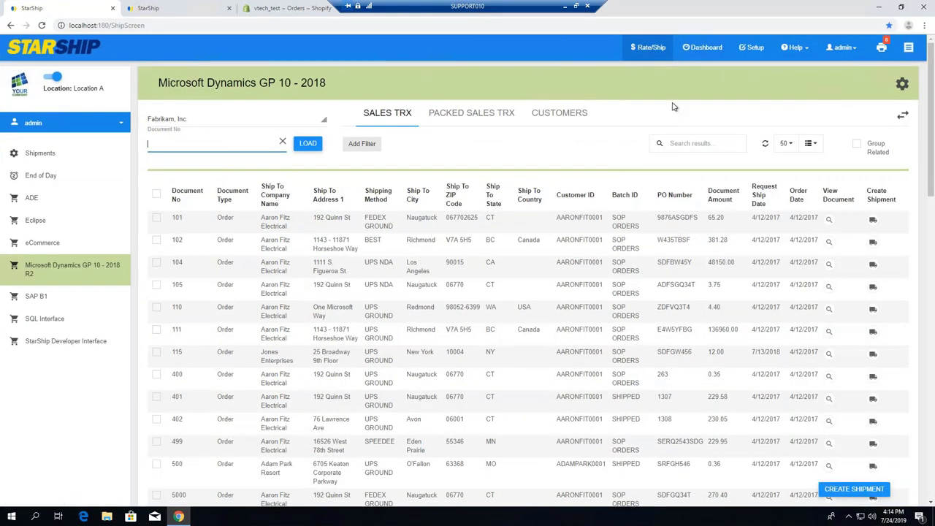
pyautogui.click(756, 49)
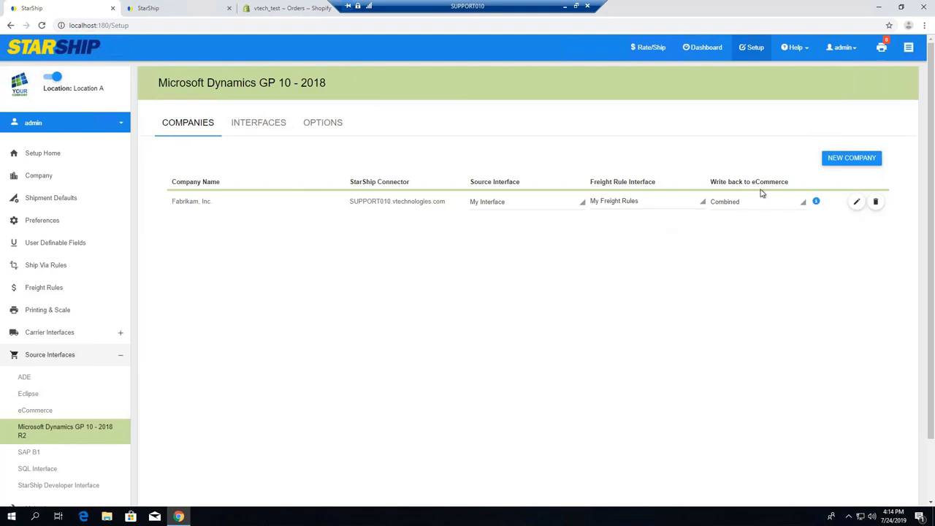
pyautogui.click(802, 208)
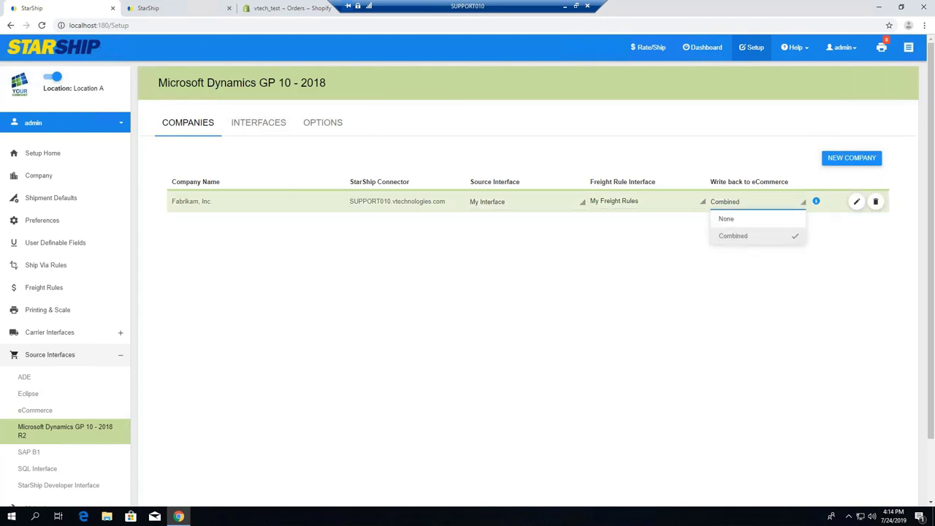
pyautogui.click(800, 209)
# Step: Open My Interface's Sales Trx mappings and examine the Order group's eCommerce Name mapping with its value translations
pyautogui.click(265, 124)
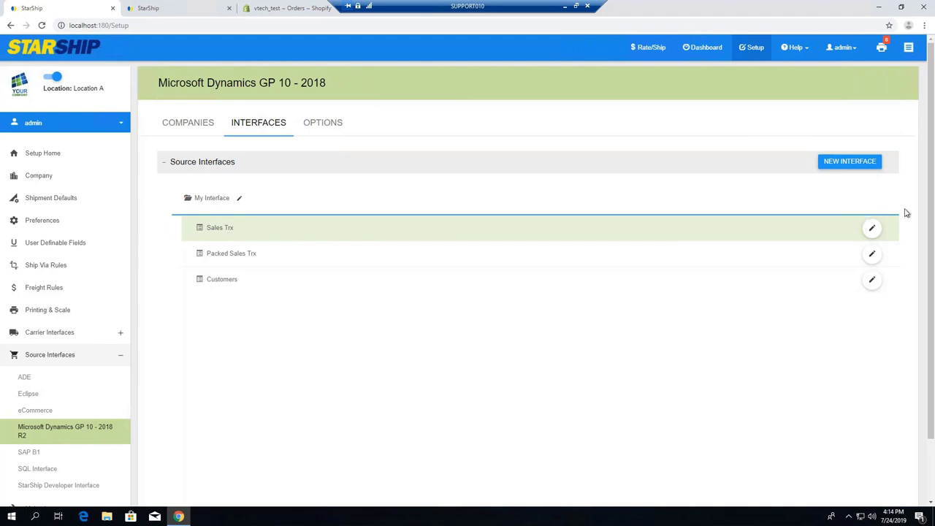
pyautogui.click(872, 232)
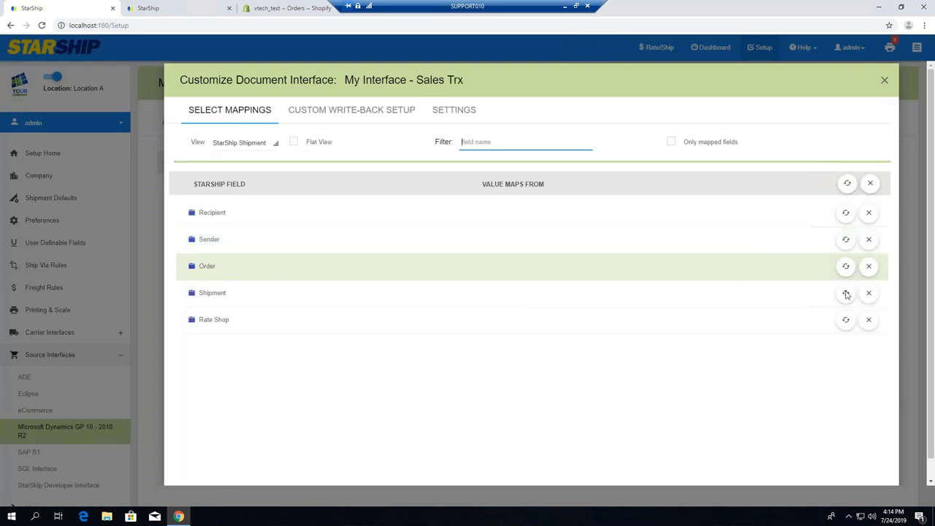
pyautogui.click(199, 266)
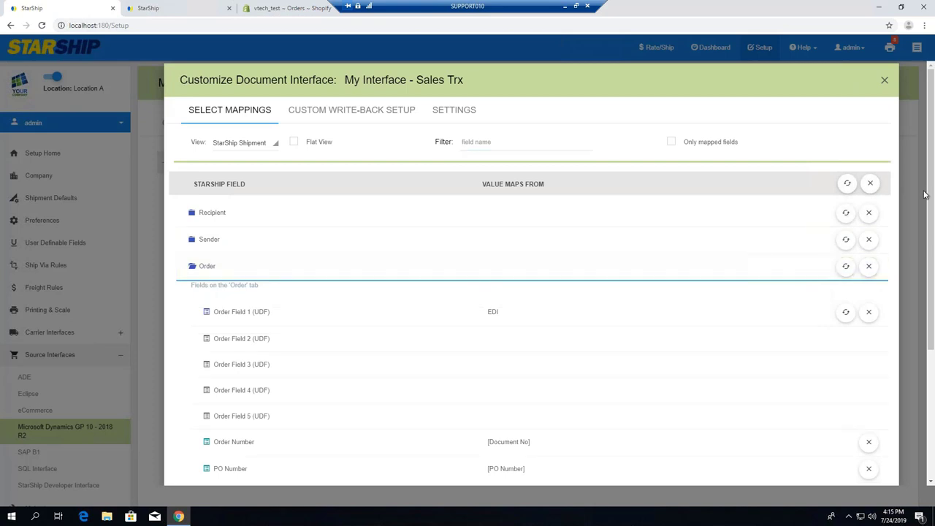
pyautogui.moveTo(932, 204); pyautogui.dragTo(932, 345)
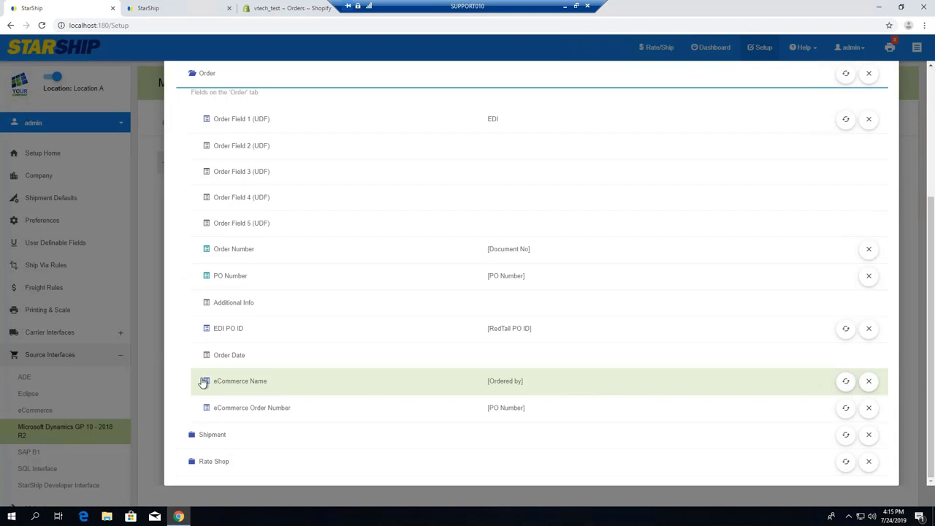
pyautogui.click(246, 388)
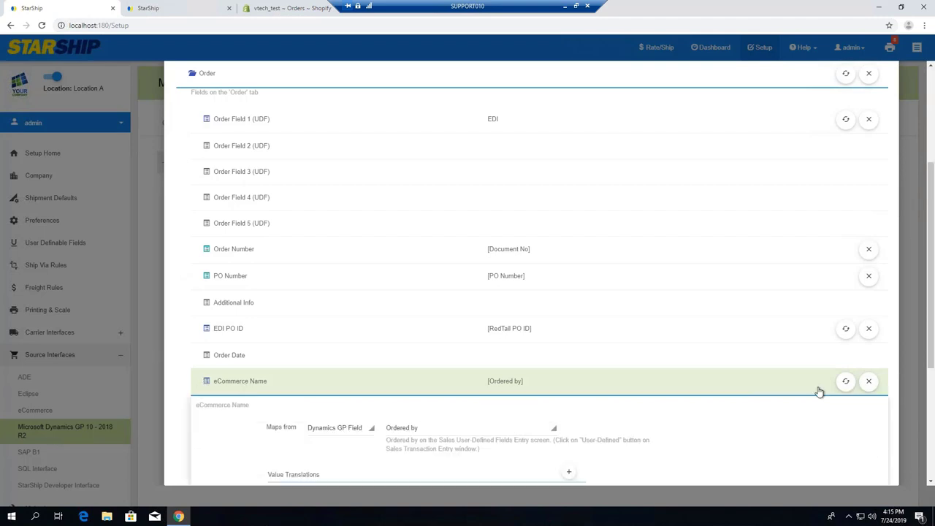
pyautogui.moveTo(931, 333); pyautogui.dragTo(933, 432)
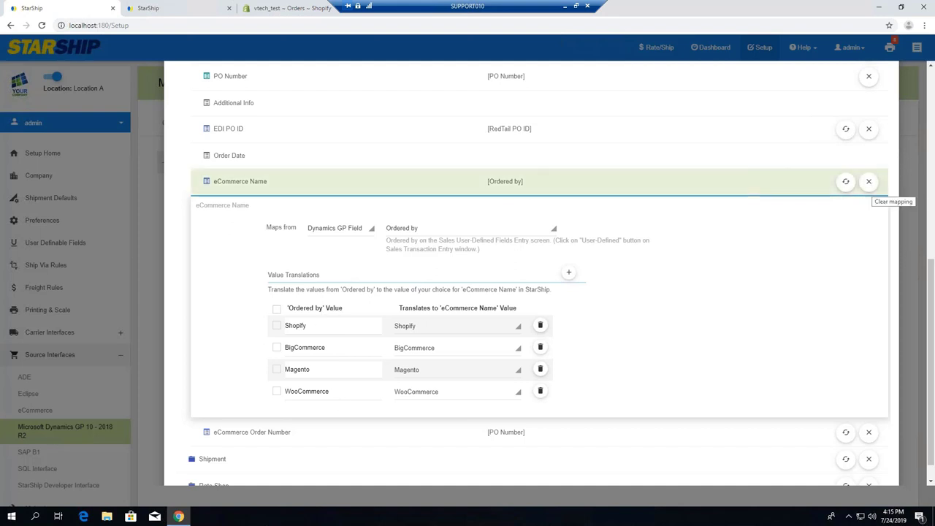
# Step: Clear the eCommerce Name mapping and check the source field choices for the eCommerce Order Number mapping
pyautogui.click(869, 187)
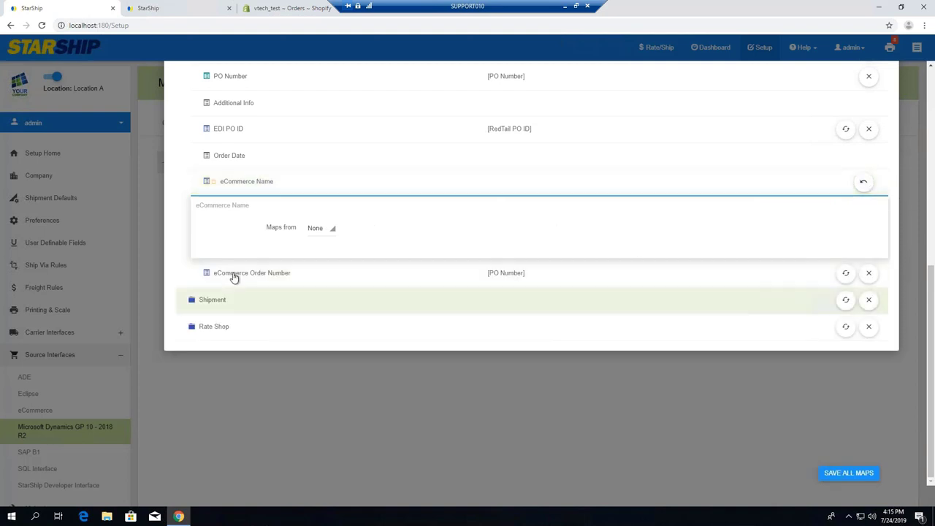
pyautogui.click(483, 273)
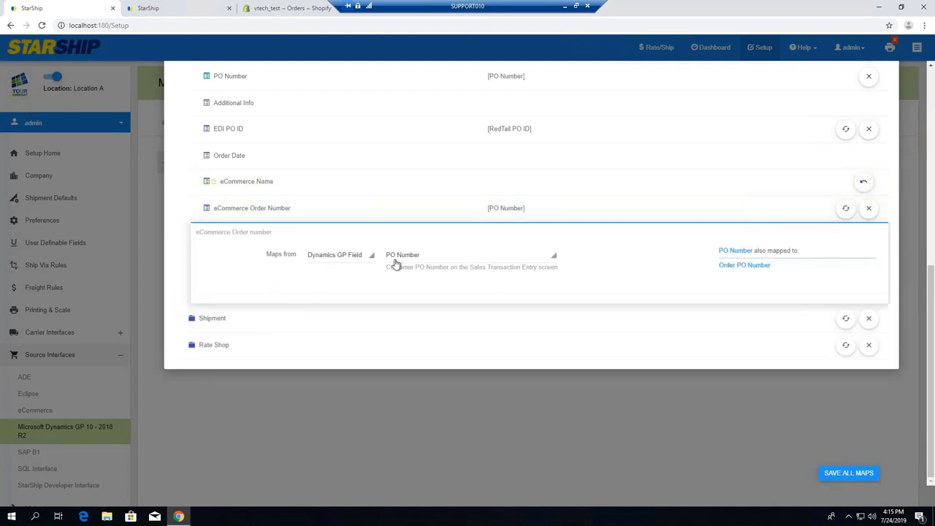
pyautogui.click(554, 261)
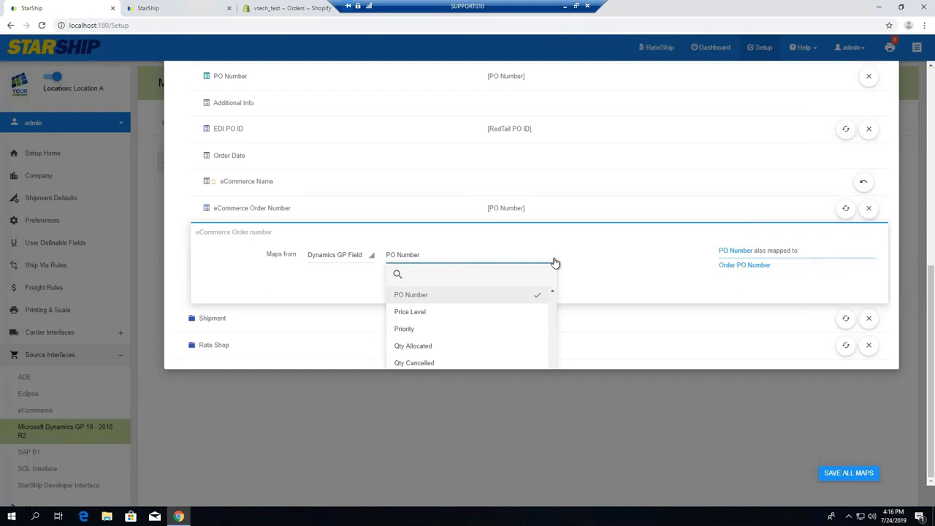
pyautogui.click(588, 251)
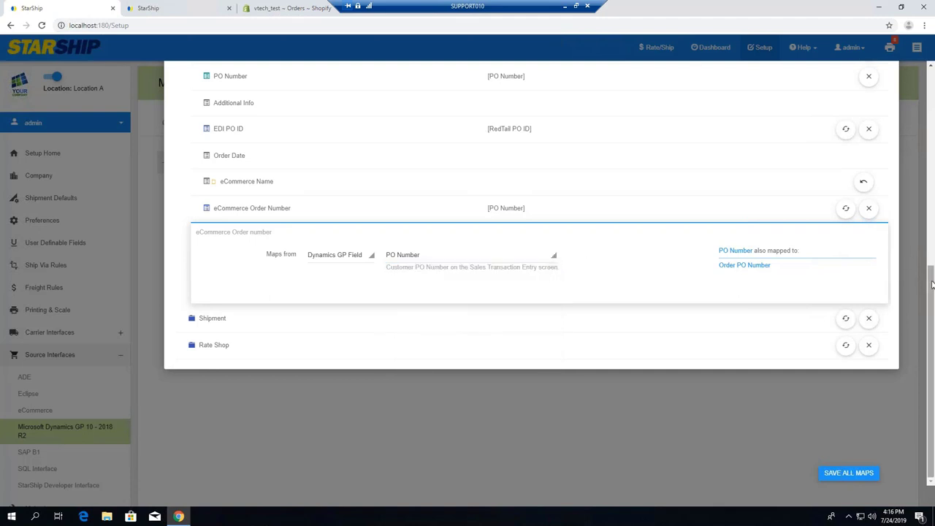
# Step: Examine the Line Item field mappings in the Shipment group, down to the eCommerce Item Number mapping
pyautogui.scroll(1, 928, 234)
pyautogui.scroll(5, 925, 201)
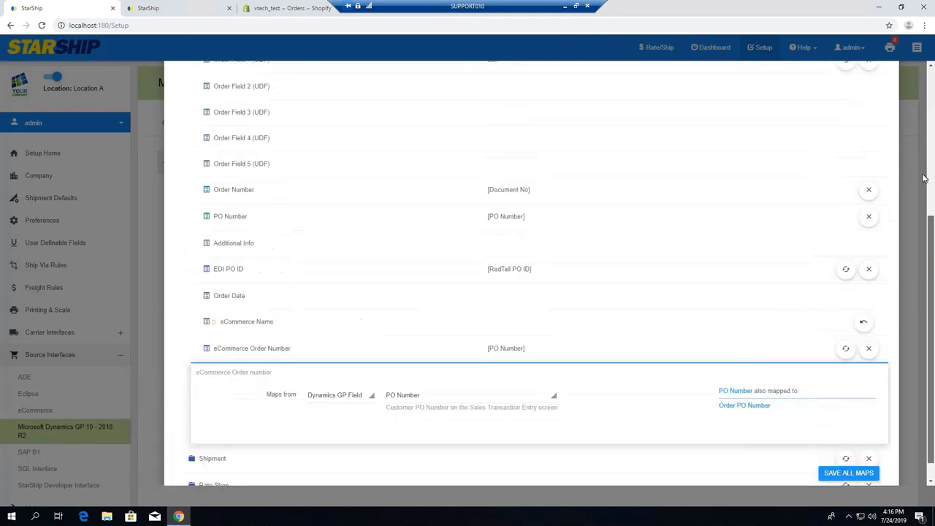
pyautogui.scroll(1, 913, 65)
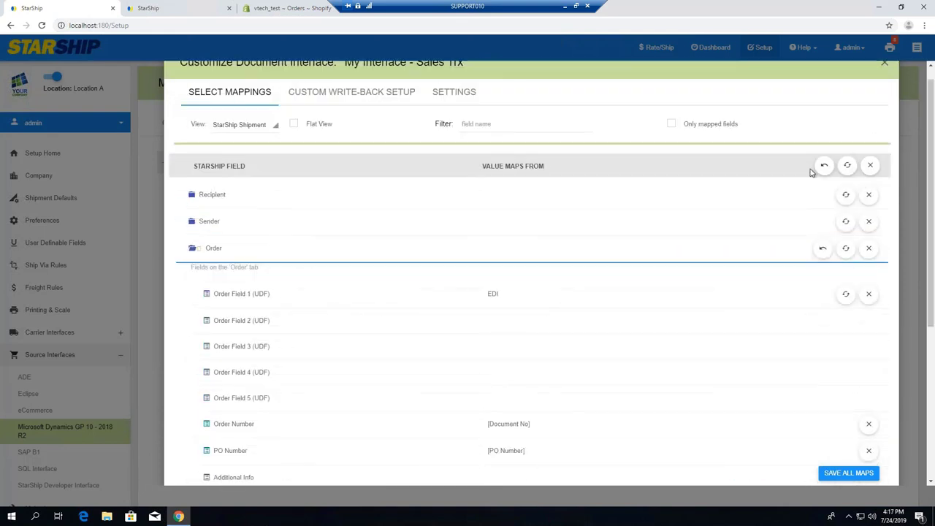
pyautogui.click(218, 251)
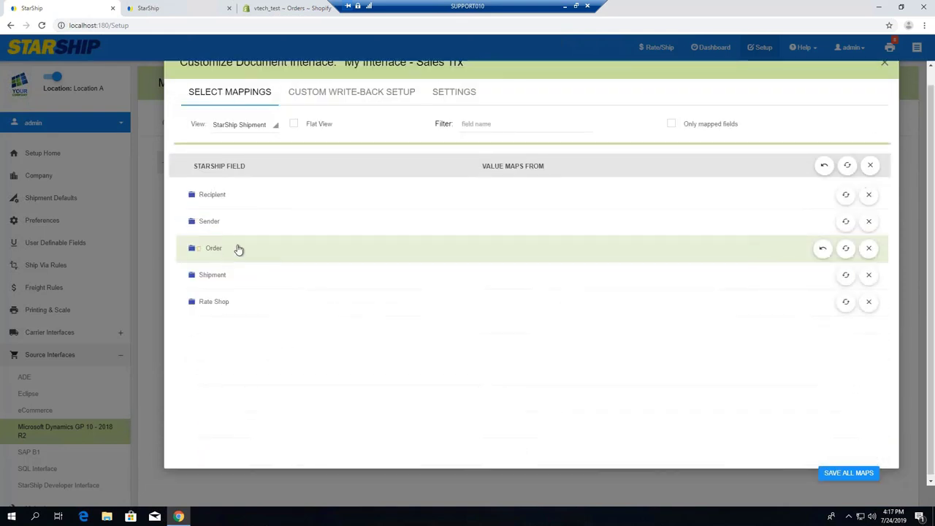
pyautogui.click(212, 281)
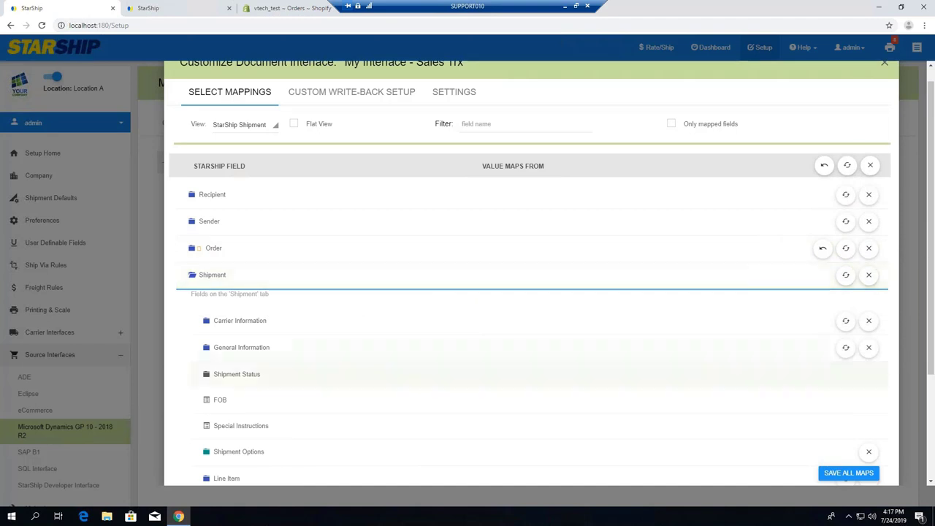
pyautogui.scroll(-3, 929, 266)
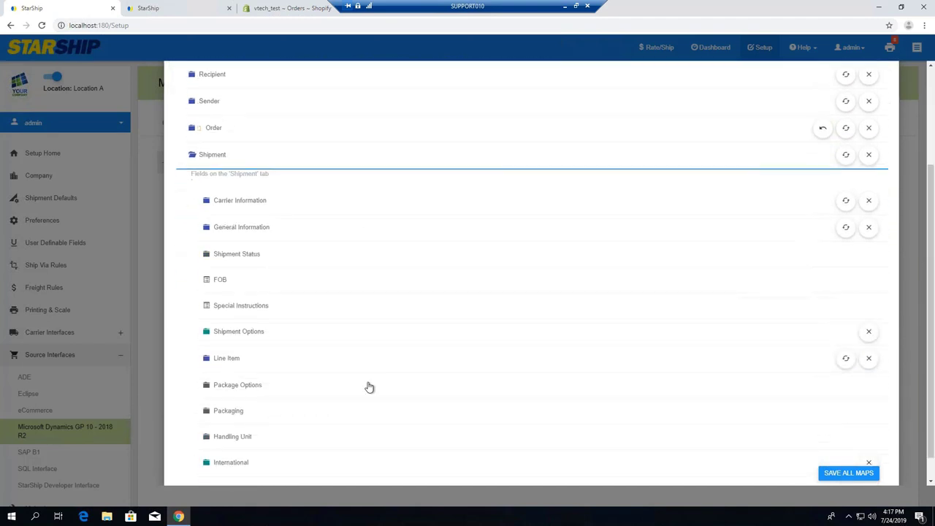
pyautogui.click(230, 359)
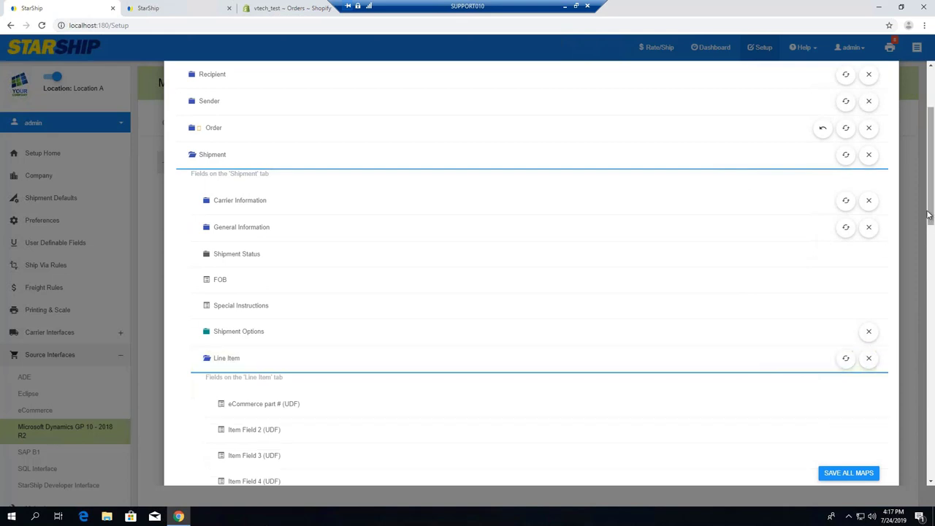
pyautogui.scroll(-1, 931, 228)
pyautogui.moveTo(931, 228); pyautogui.dragTo(930, 300)
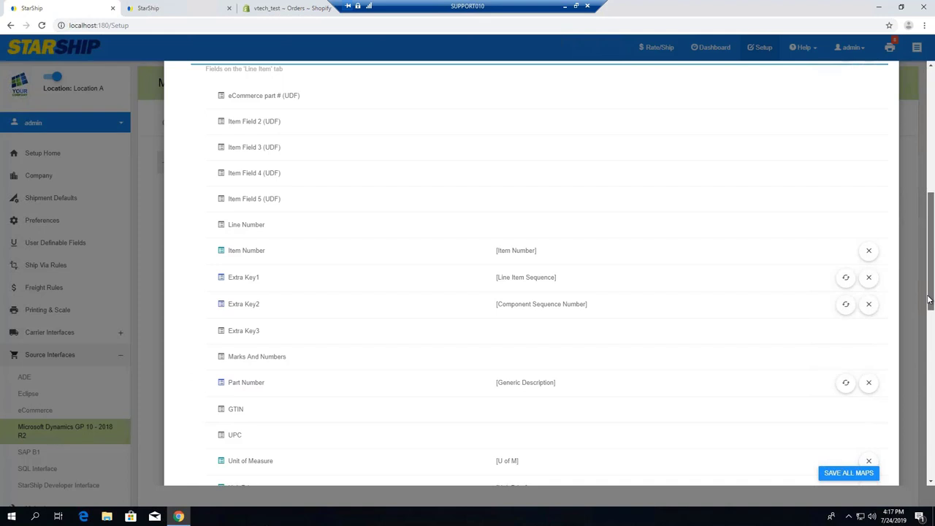
pyautogui.moveTo(929, 299); pyautogui.dragTo(907, 455)
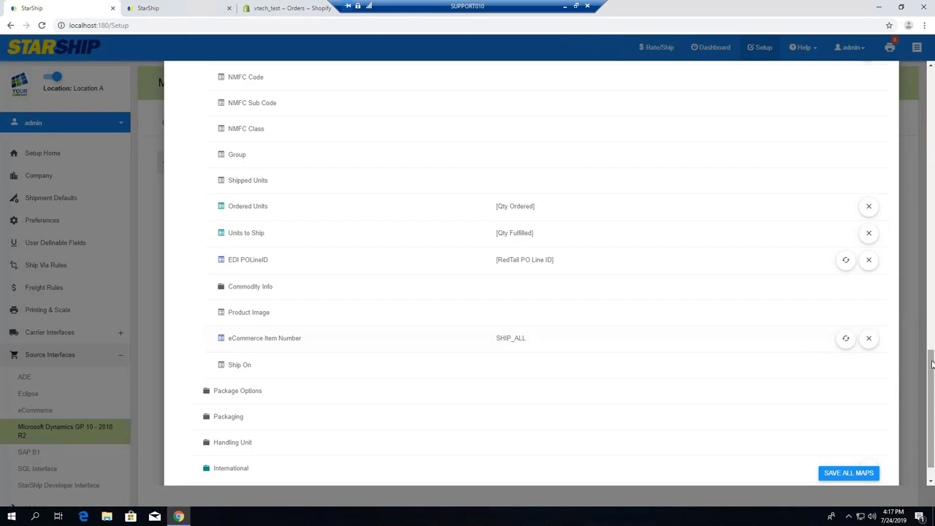
# Step: Close the Sales Trx document interface customization and disregard the mapping changes
pyautogui.moveTo(929, 364); pyautogui.dragTo(883, 83)
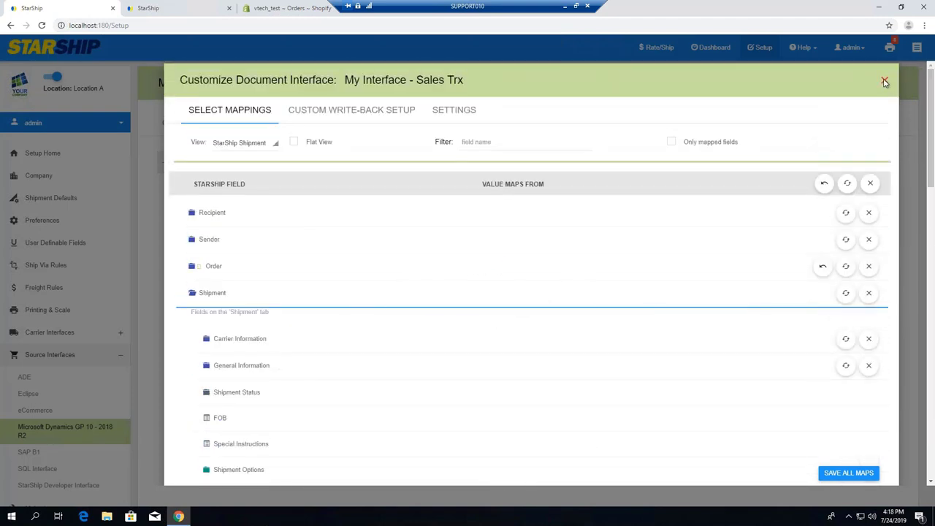
pyautogui.click(884, 81)
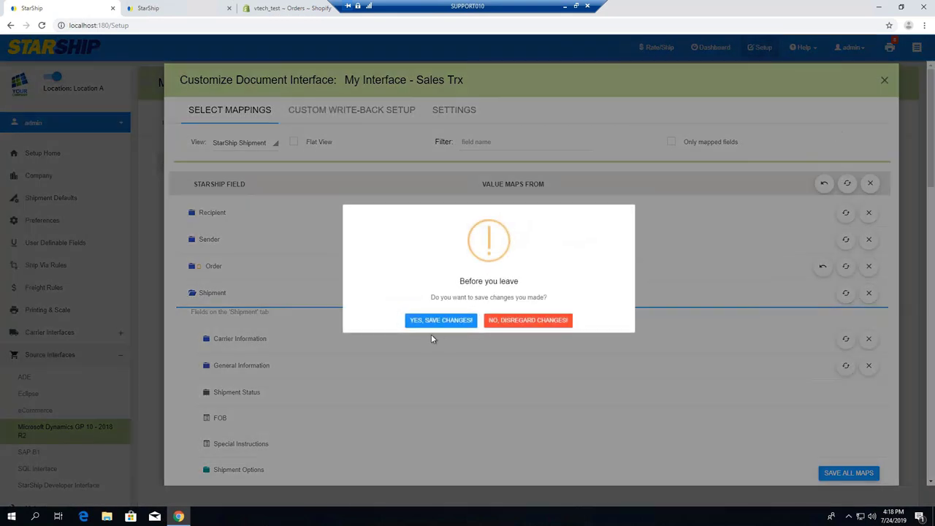
pyautogui.click(518, 321)
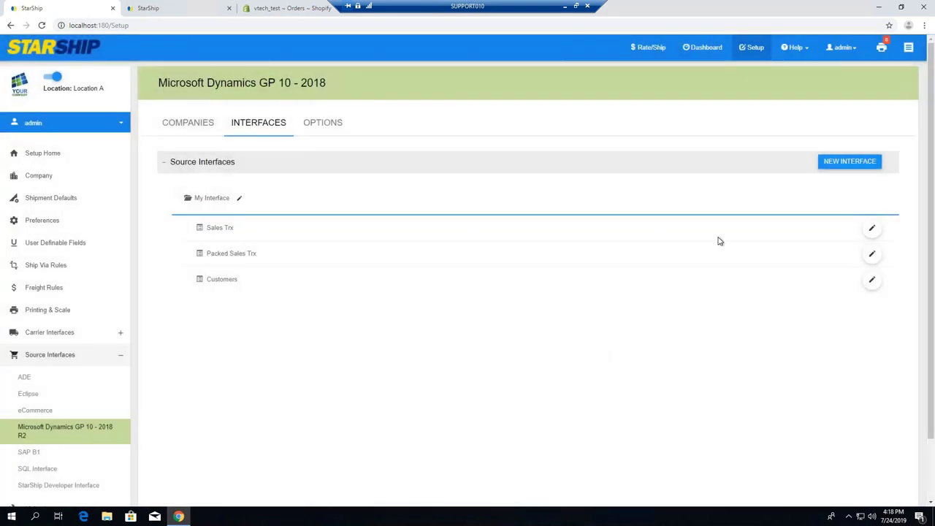